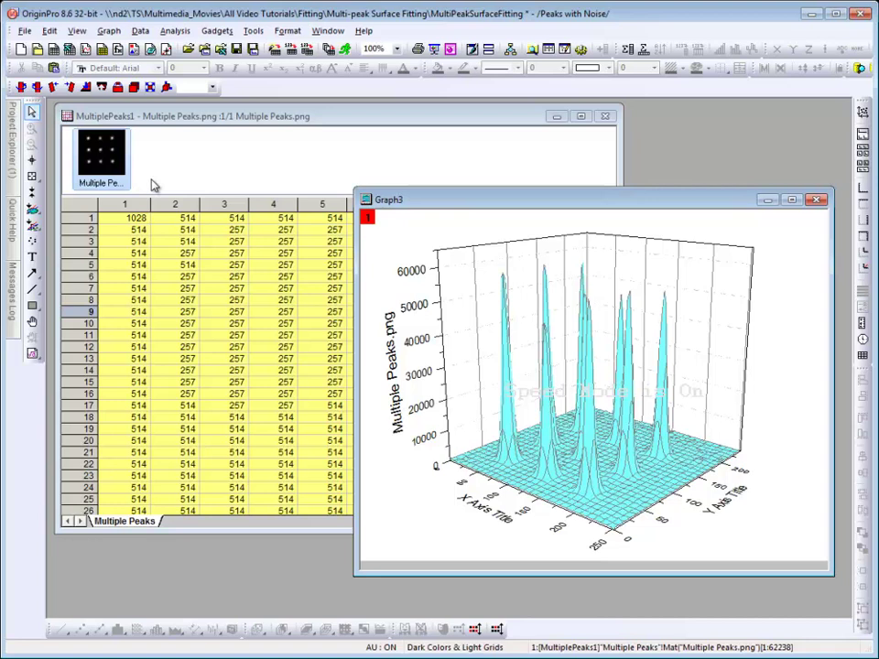
Start a Nonlinear Surface Fit of the peak matrix with the Gauss2D function and show the advanced settings.
click(178, 33)
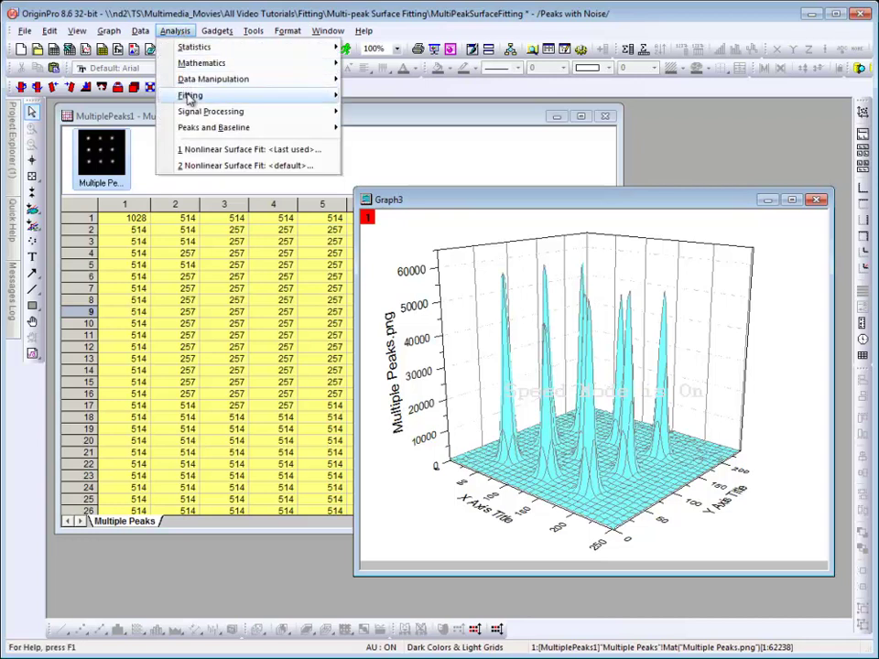
mouse_move(191, 99)
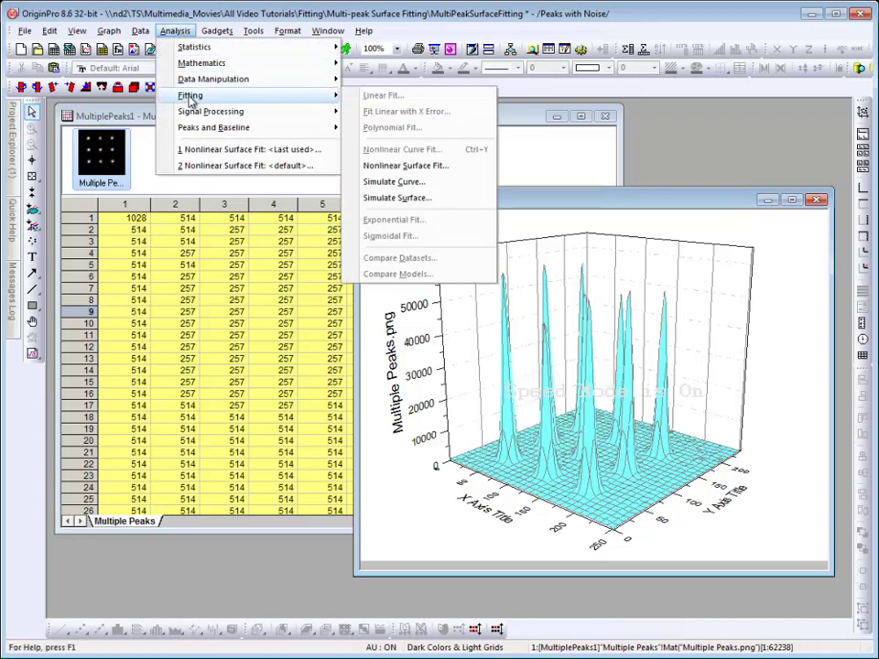
click(398, 168)
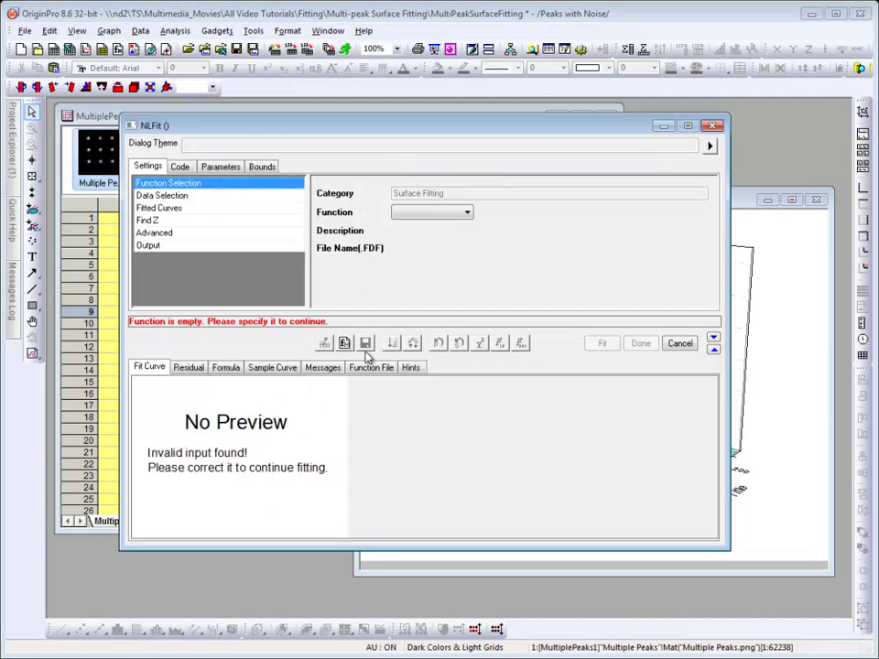
click(468, 214)
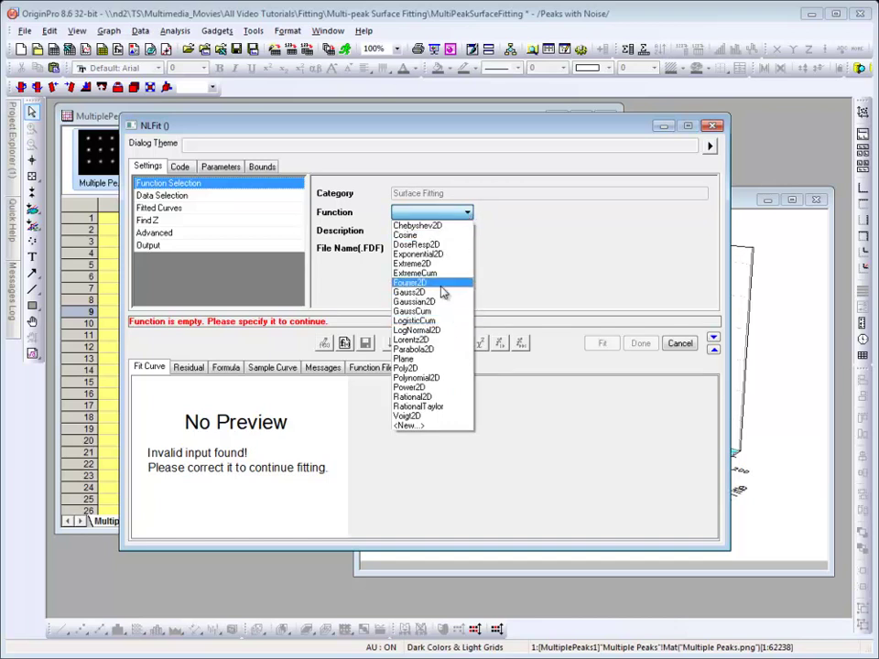
click(431, 292)
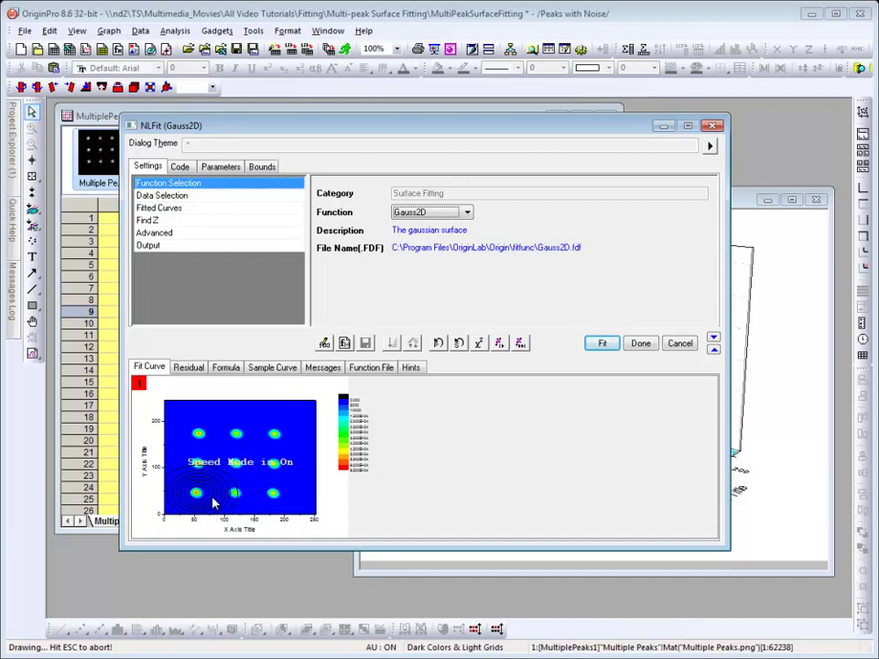
click(179, 233)
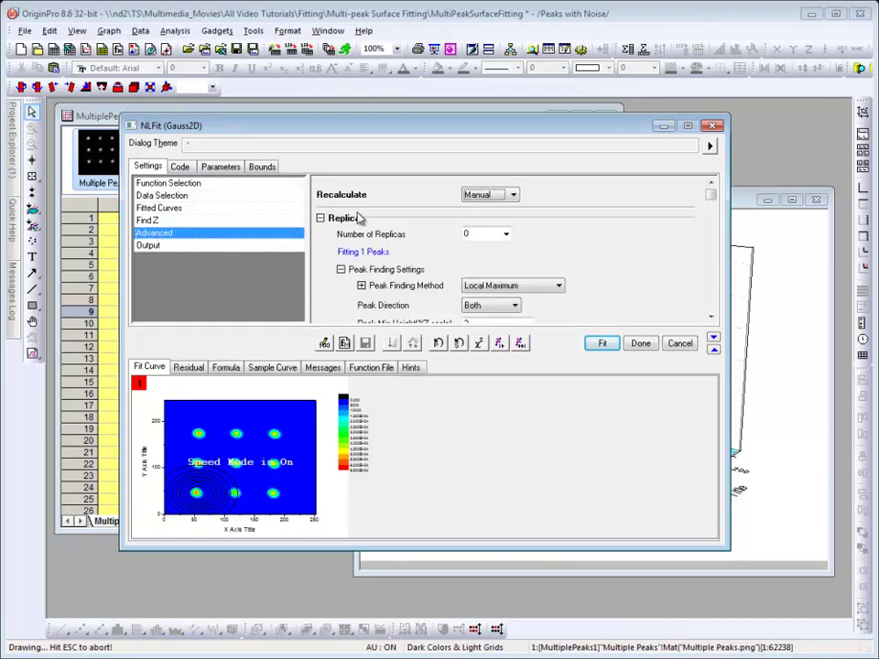
Set Number of Replicas to 8 and run the nine-peak Gauss2D fit.
click(499, 194)
click(505, 234)
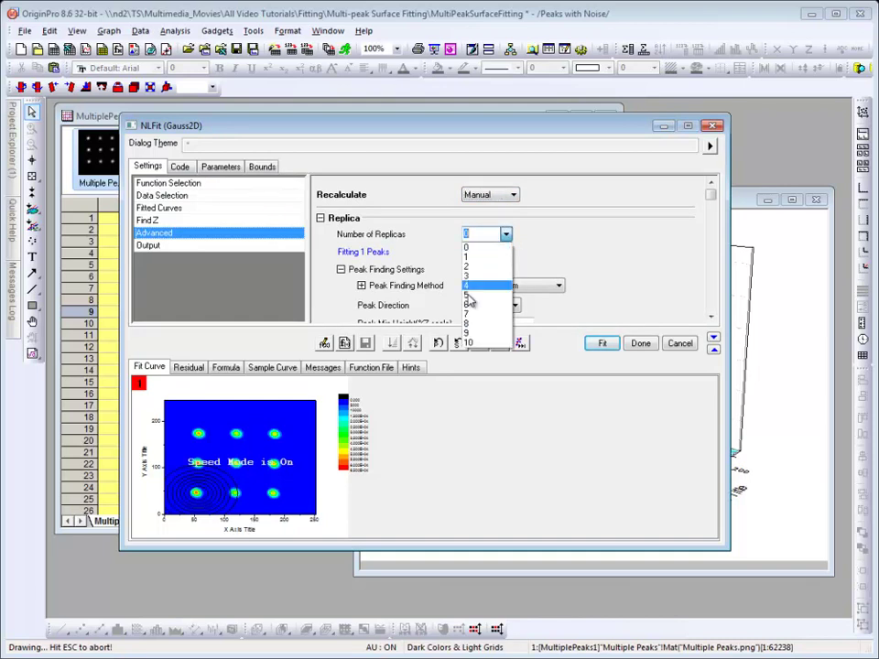
click(477, 326)
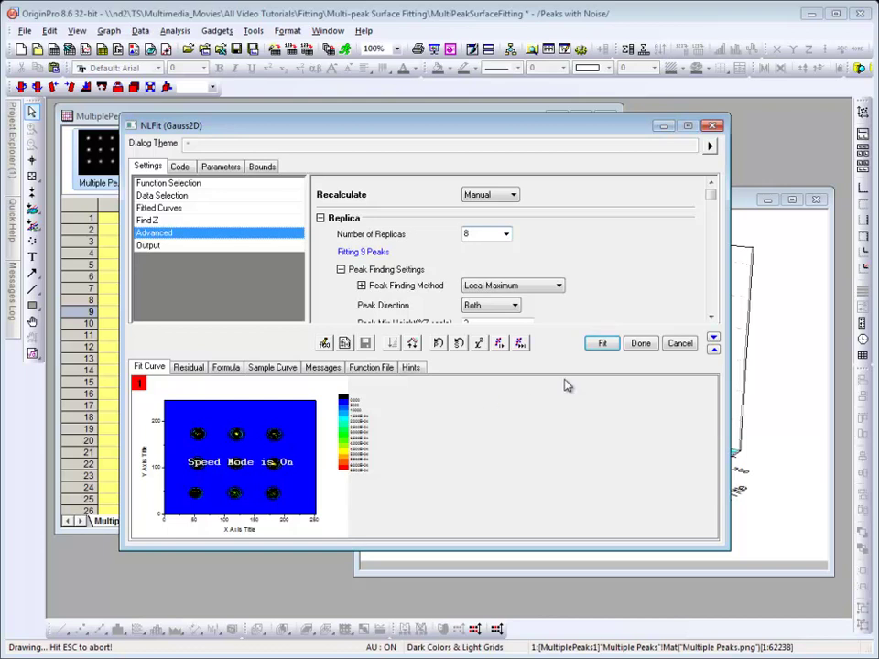
click(603, 351)
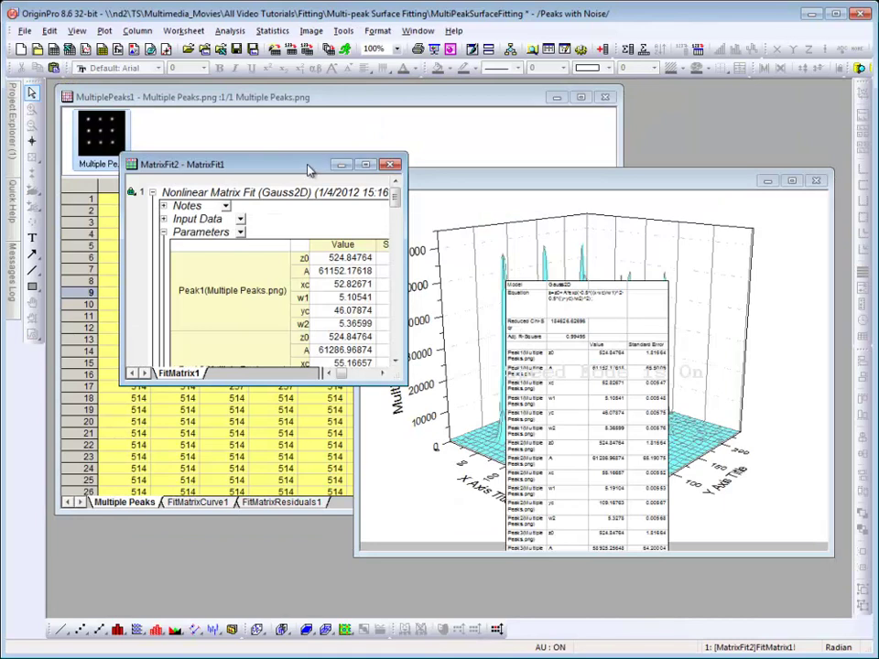
Enlarge the MatrixFit2 report, move the parameter table to Graph3's right edge, and bring the matrix forward.
drag(406, 384, 582, 595)
drag(577, 280, 577, 553)
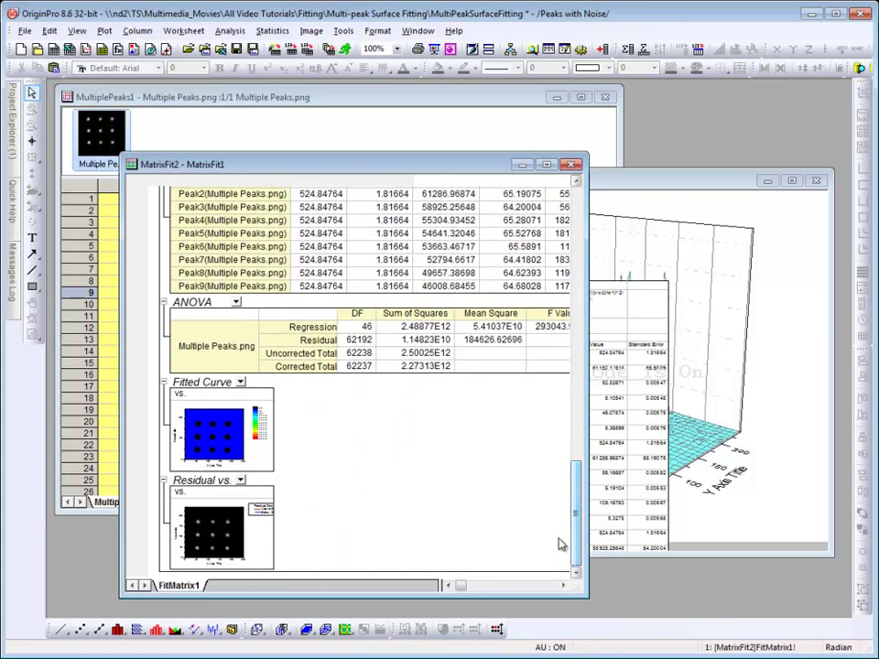
click(615, 182)
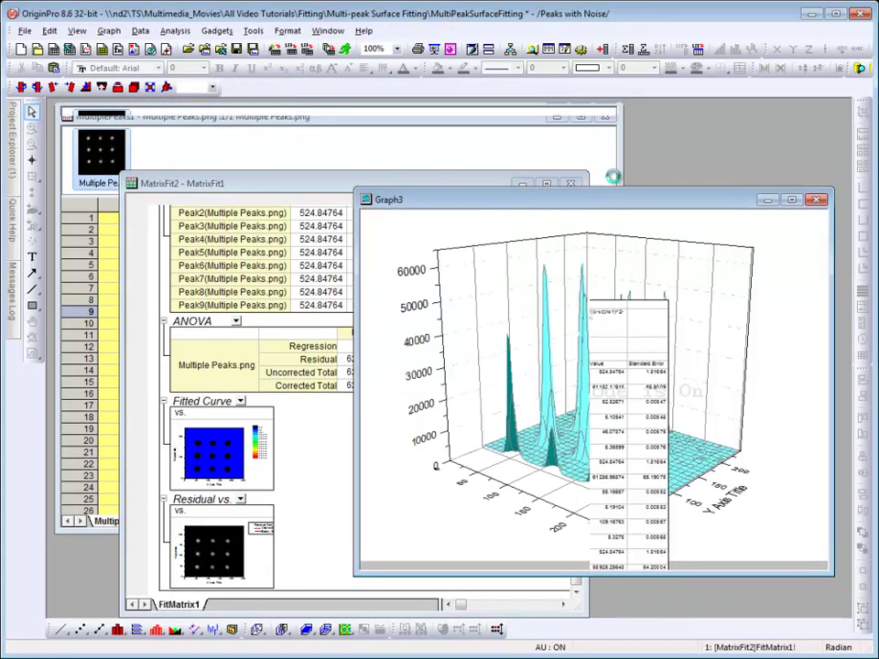
drag(446, 303, 752, 322)
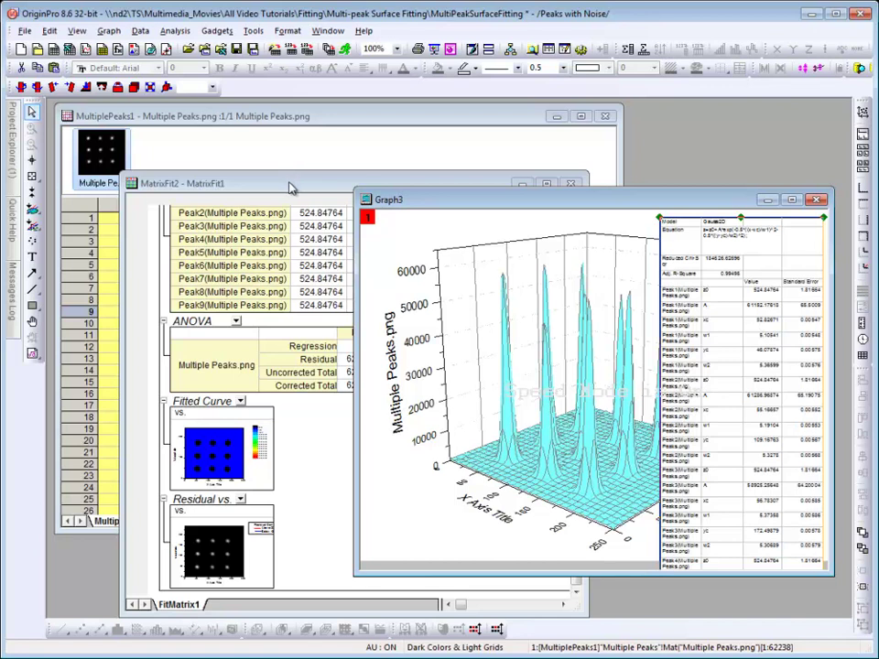
drag(290, 188, 424, 168)
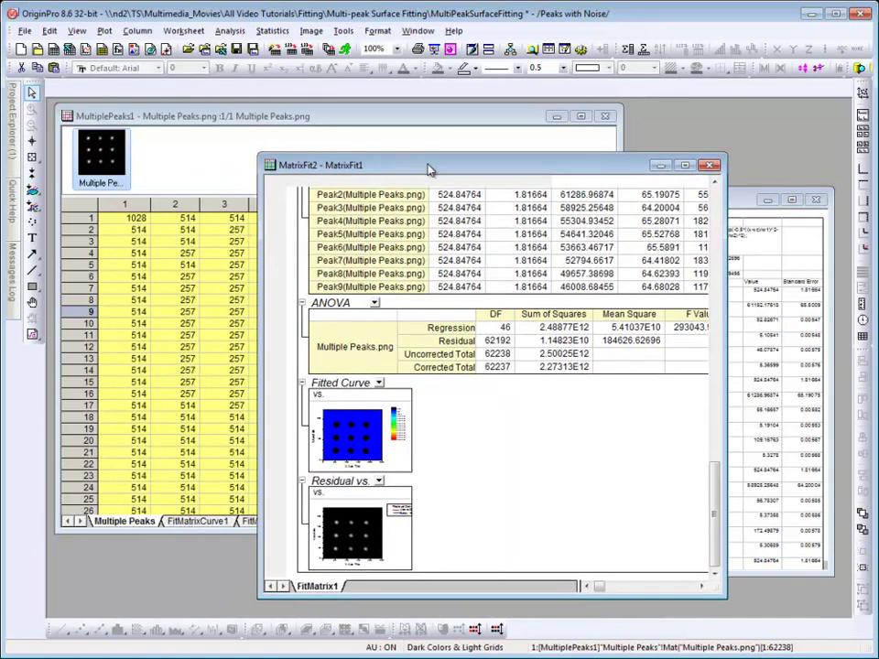
click(353, 122)
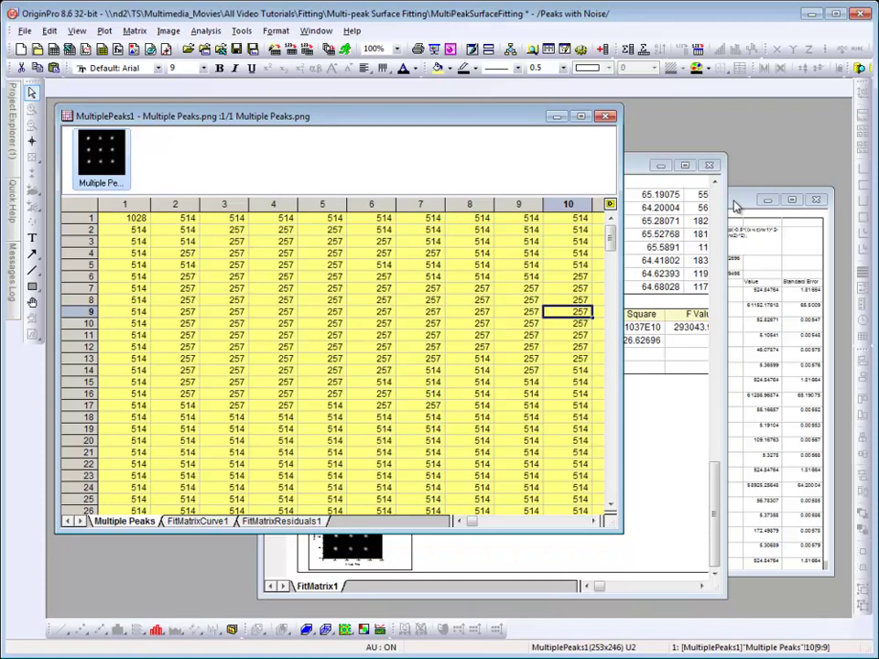
Plot the FitMatrixCurve1 sheet as a 3D Color Fill Surface, then reposition and enlarge Graph4.
click(203, 521)
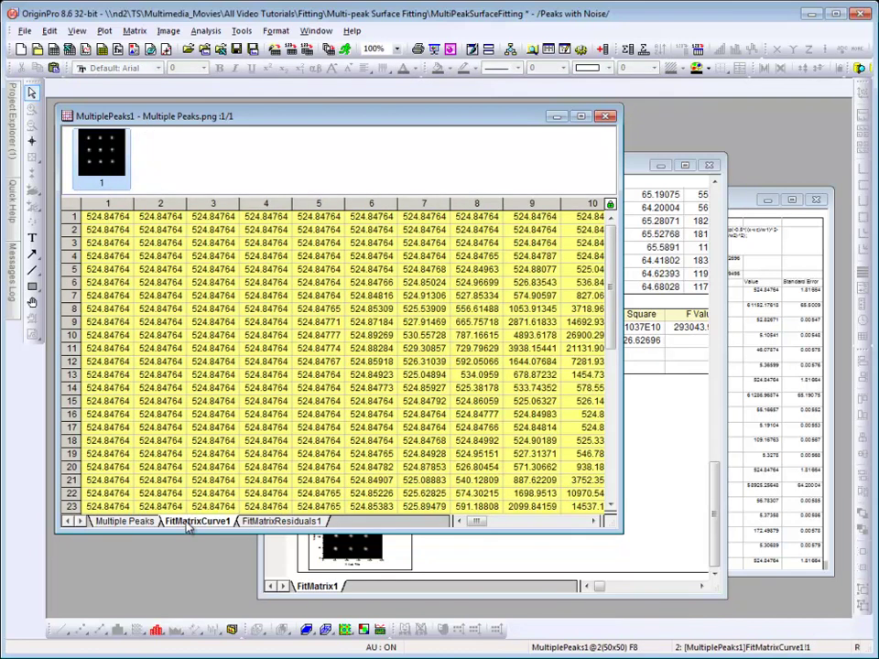
click(108, 34)
mouse_move(133, 46)
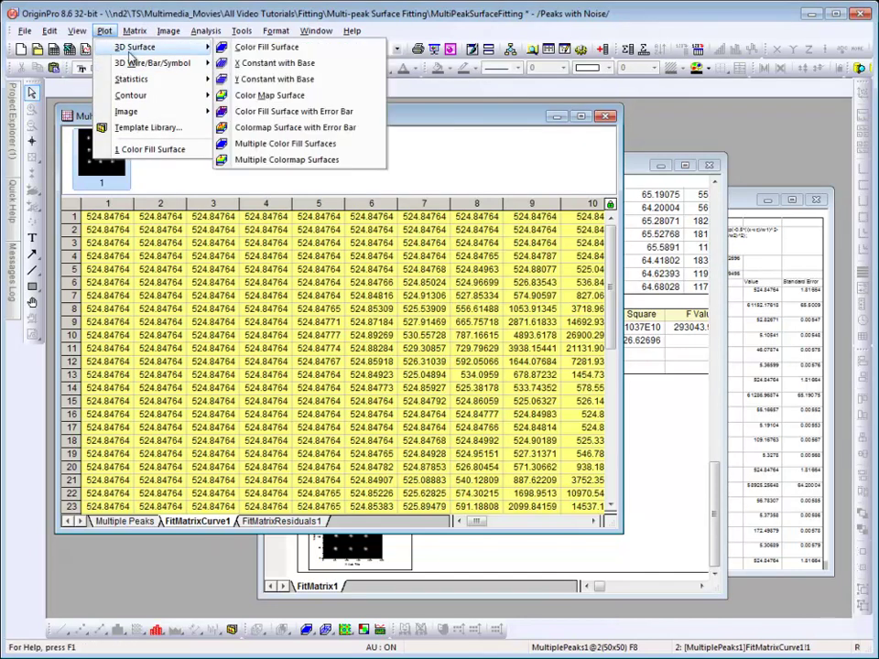
click(263, 47)
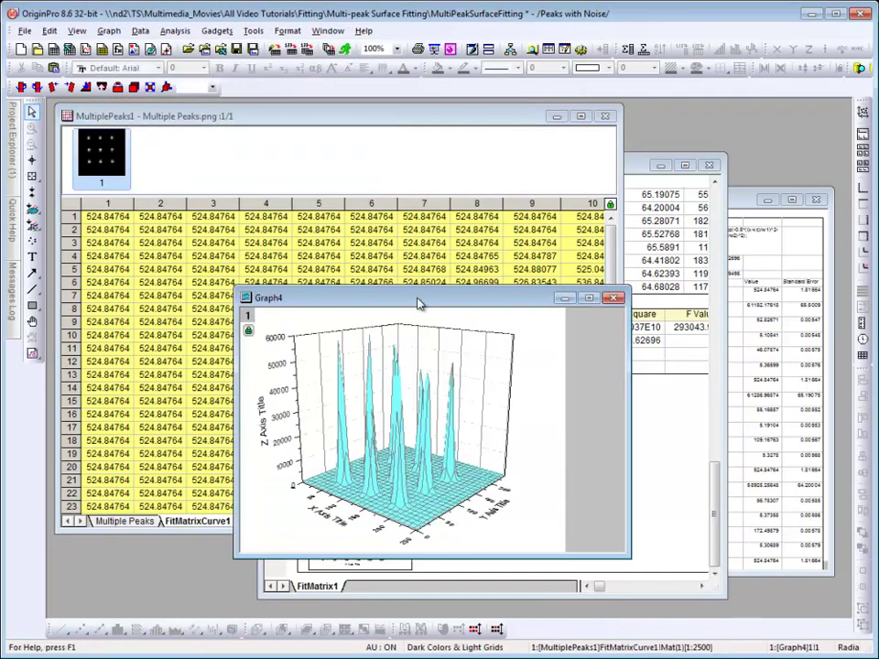
drag(416, 303, 609, 353)
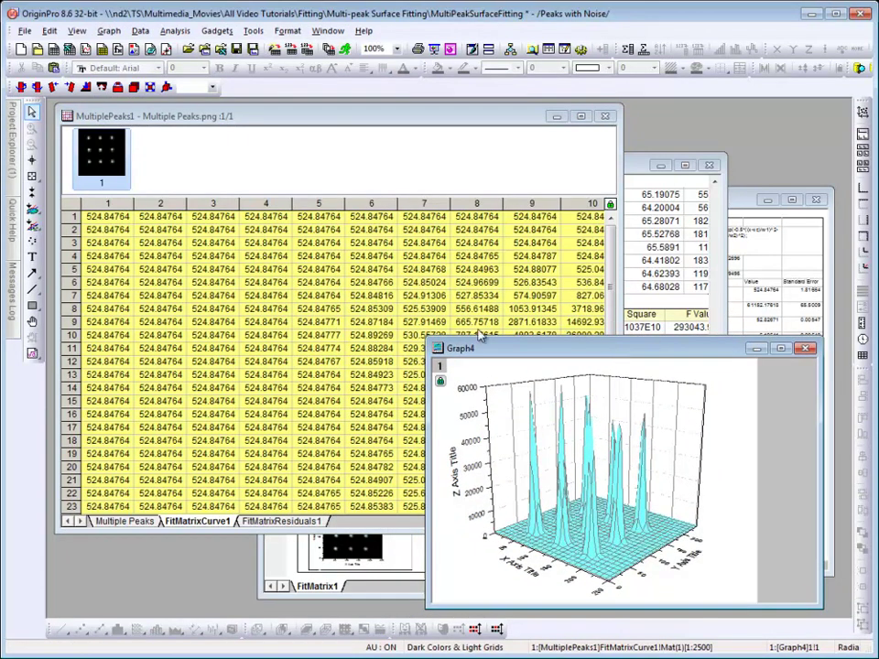
drag(427, 342, 324, 223)
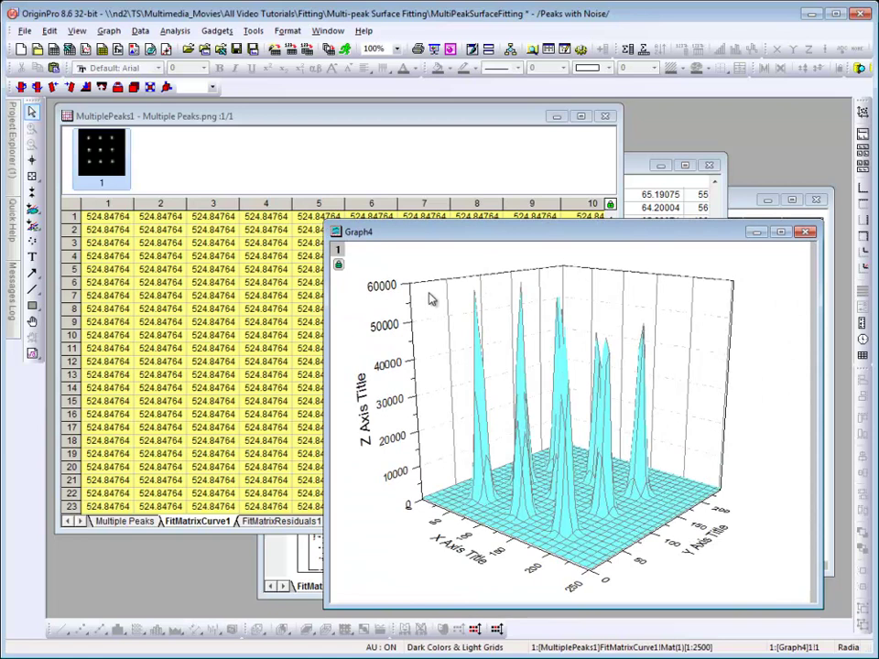
Add the Multiple Peaks matrix to Graph4's layer as a 3D Matrix Scatter, ordered ahead of the surface.
right_click(339, 252)
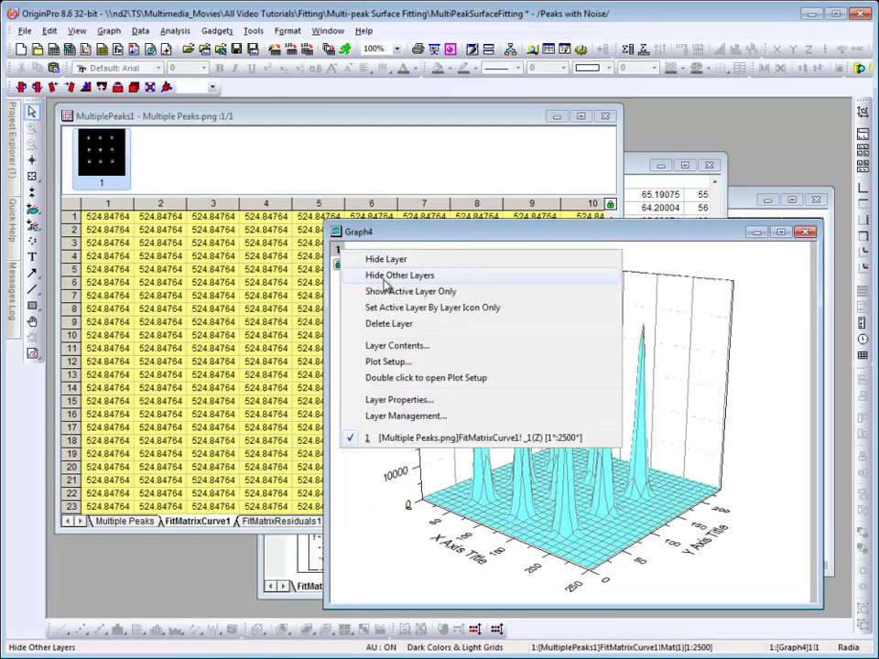
click(396, 346)
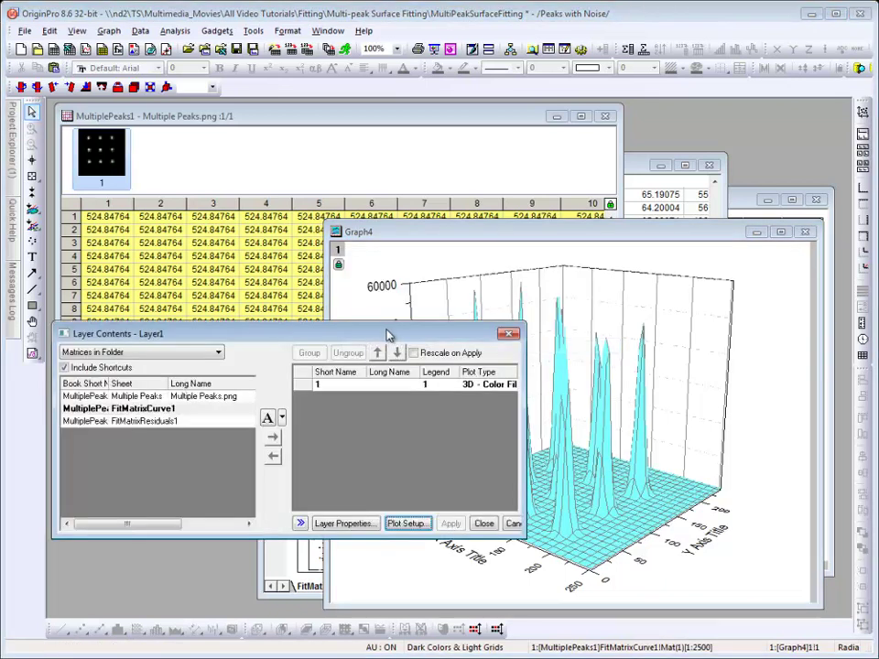
drag(388, 335, 435, 366)
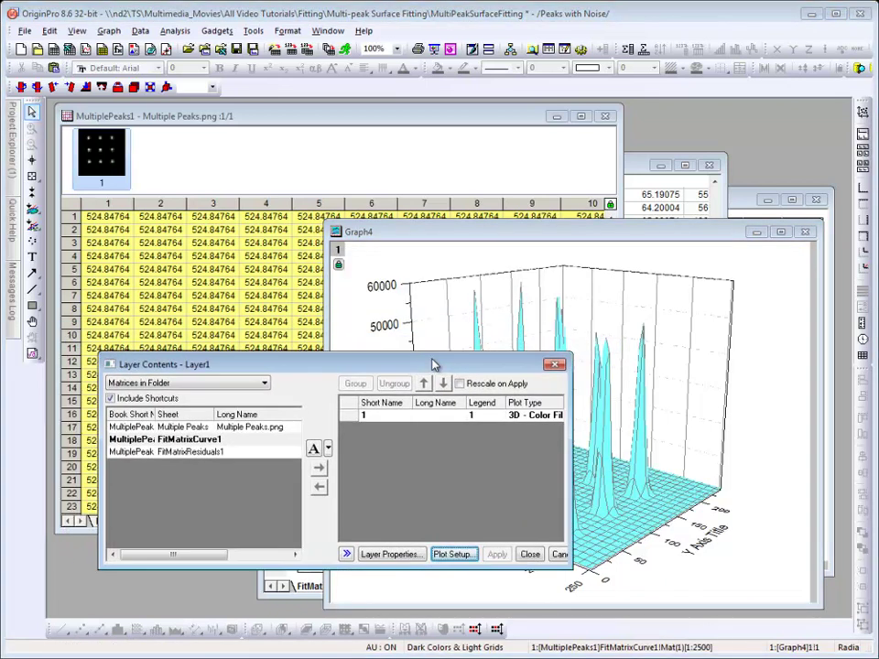
click(187, 427)
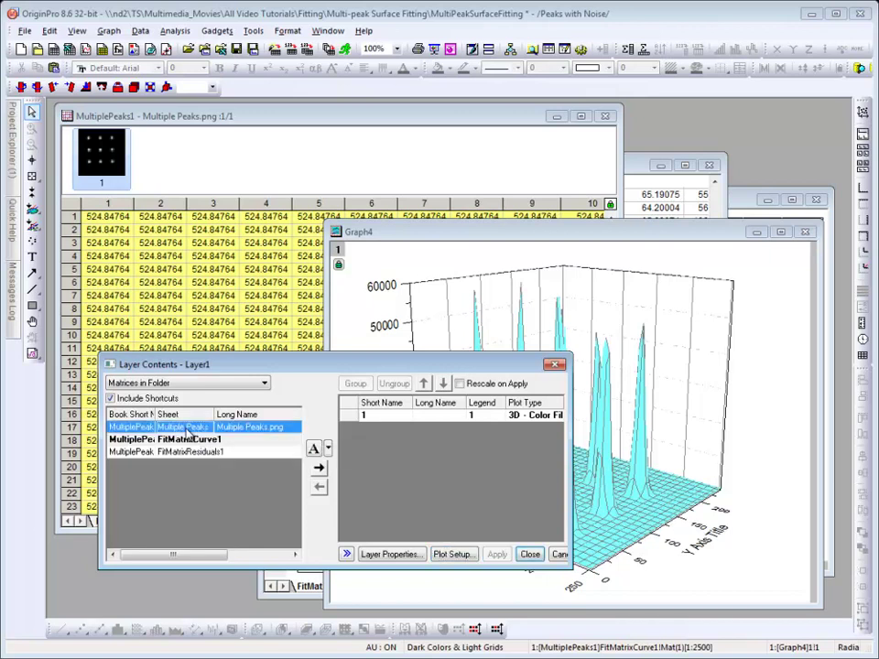
click(328, 449)
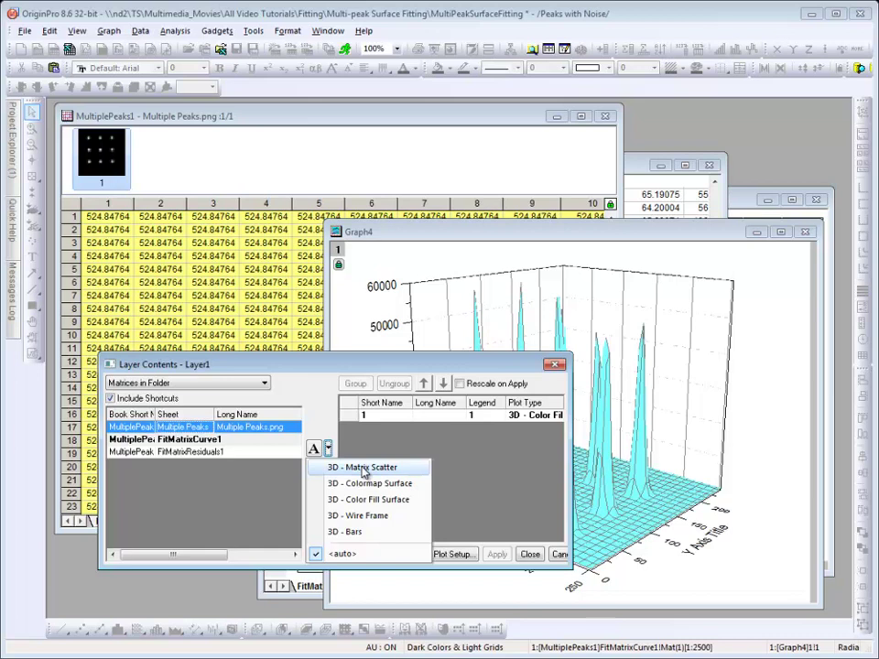
click(363, 468)
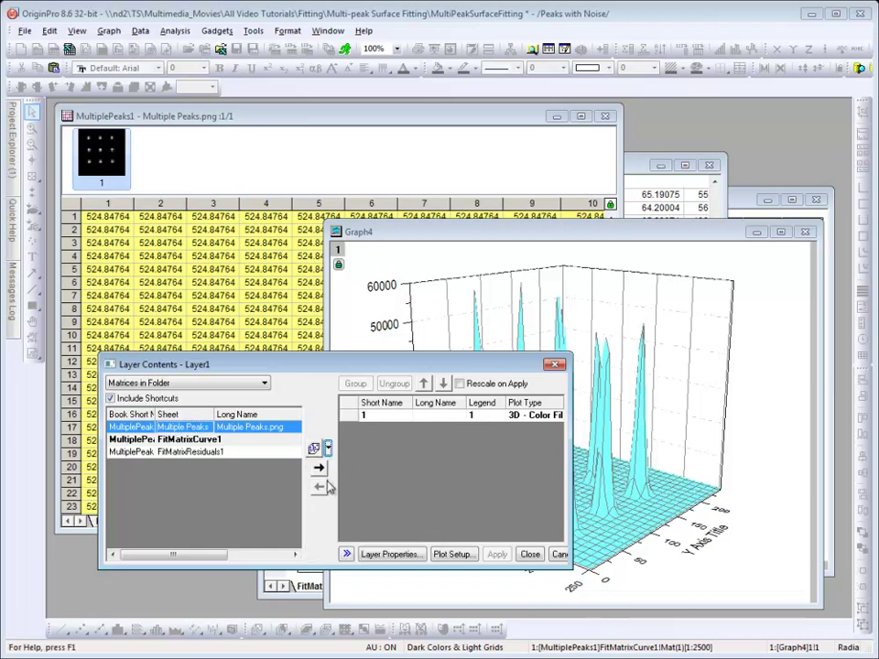
click(319, 468)
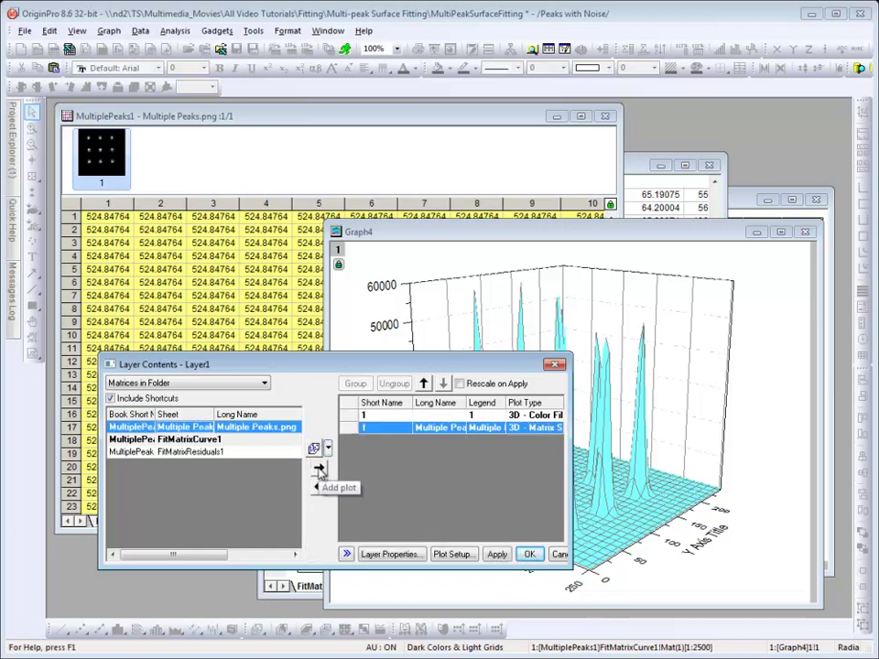
click(423, 385)
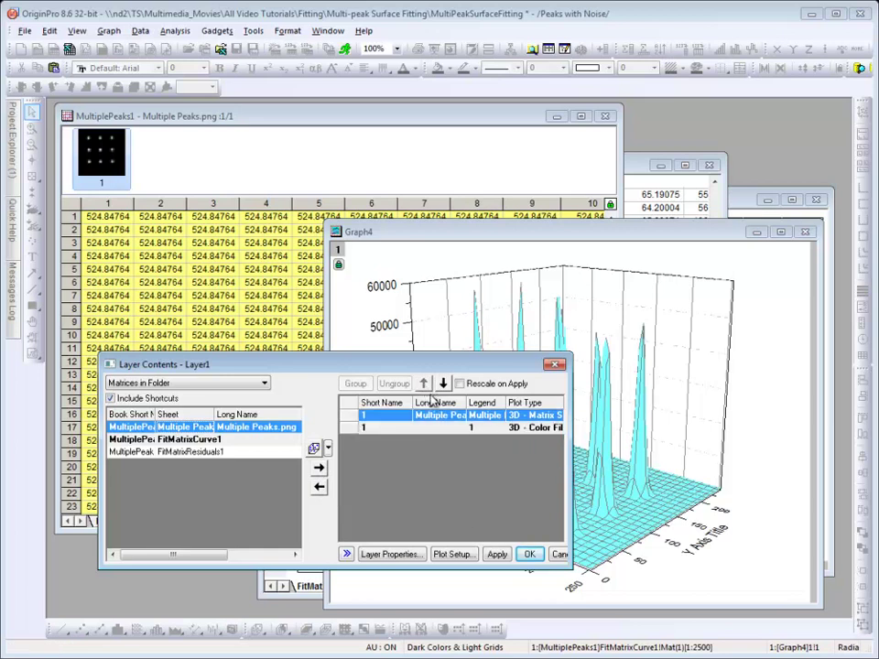
click(530, 555)
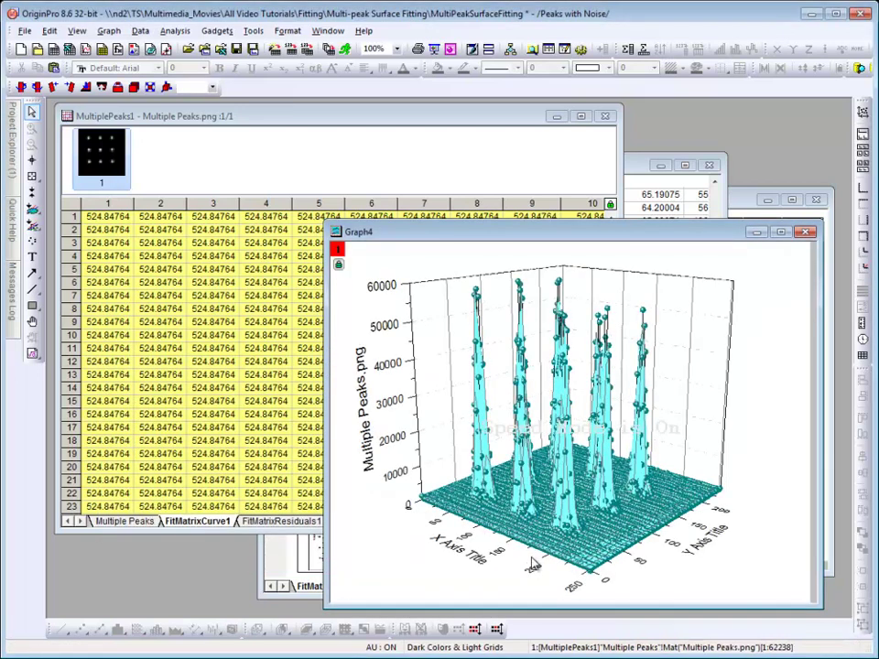
Set the fitted surface's transparency to 52% in Plot Details.
double_click(567, 467)
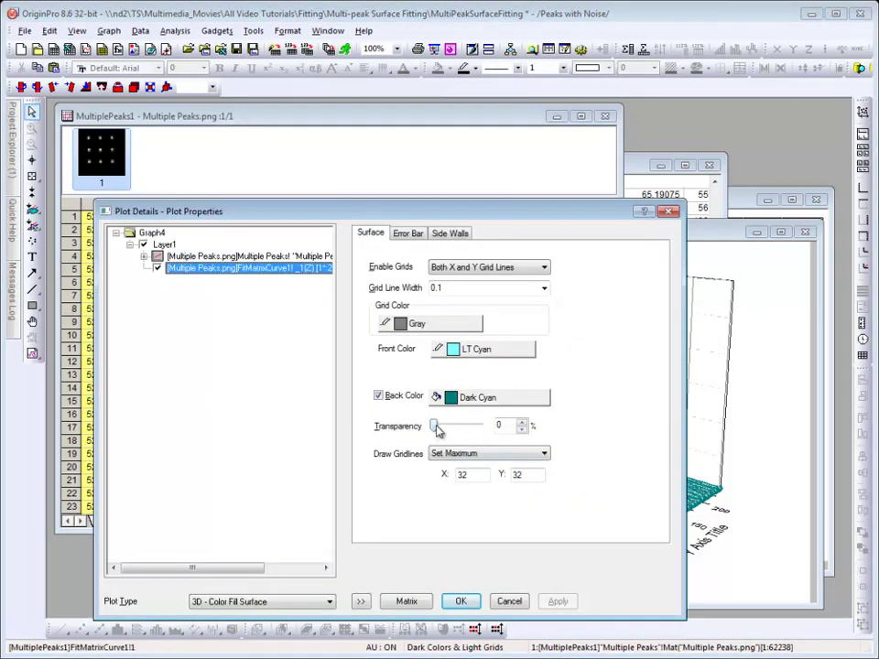
drag(434, 428, 460, 433)
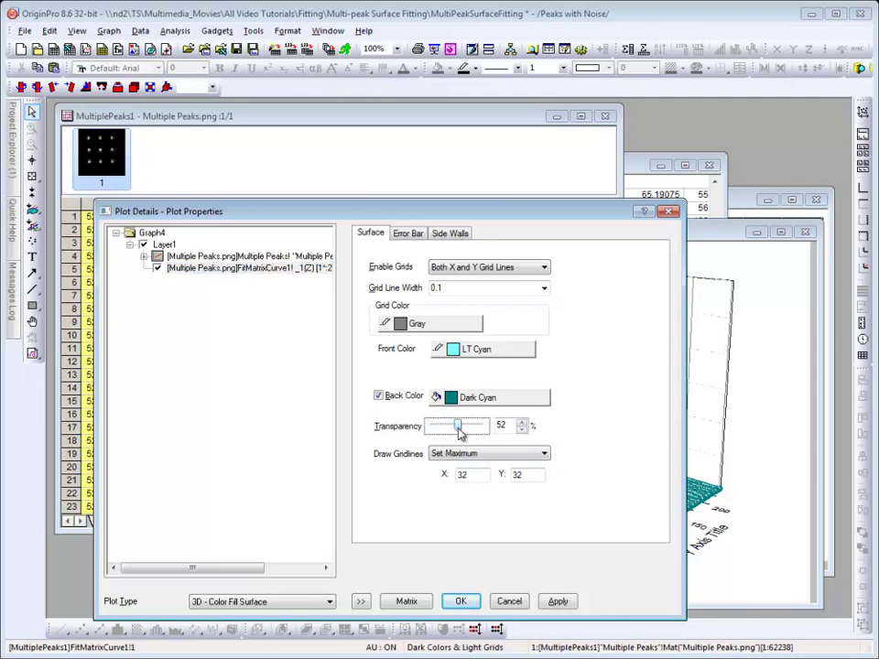
click(254, 262)
click(252, 268)
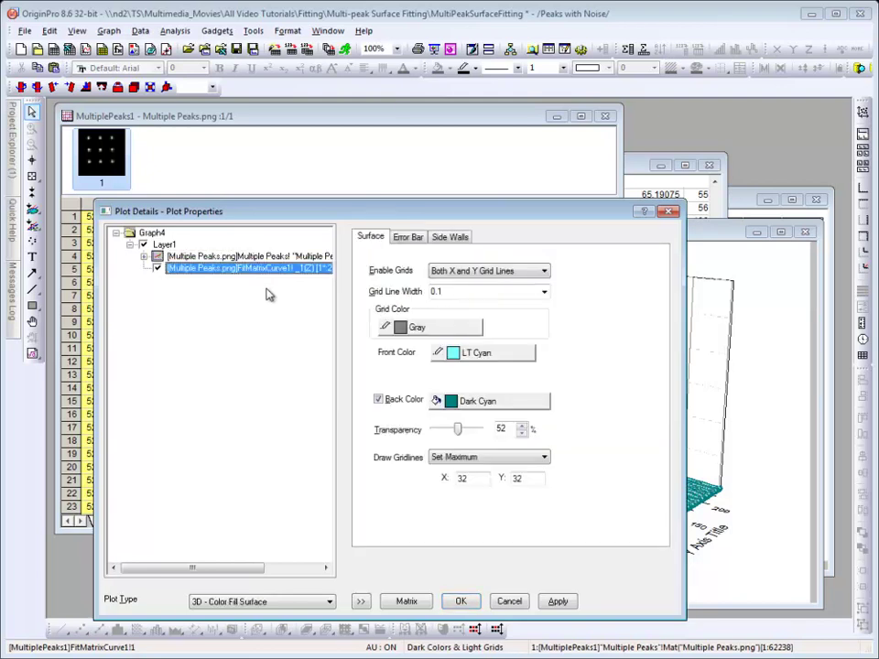
click(460, 602)
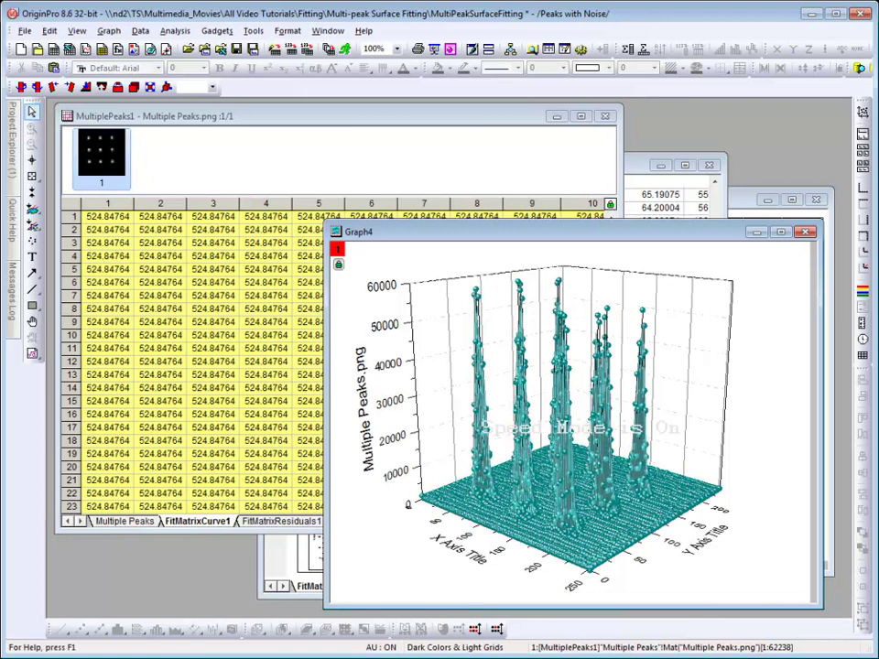
Turn off the scatter points' drop lines parallel to the Z axis.
double_click(569, 460)
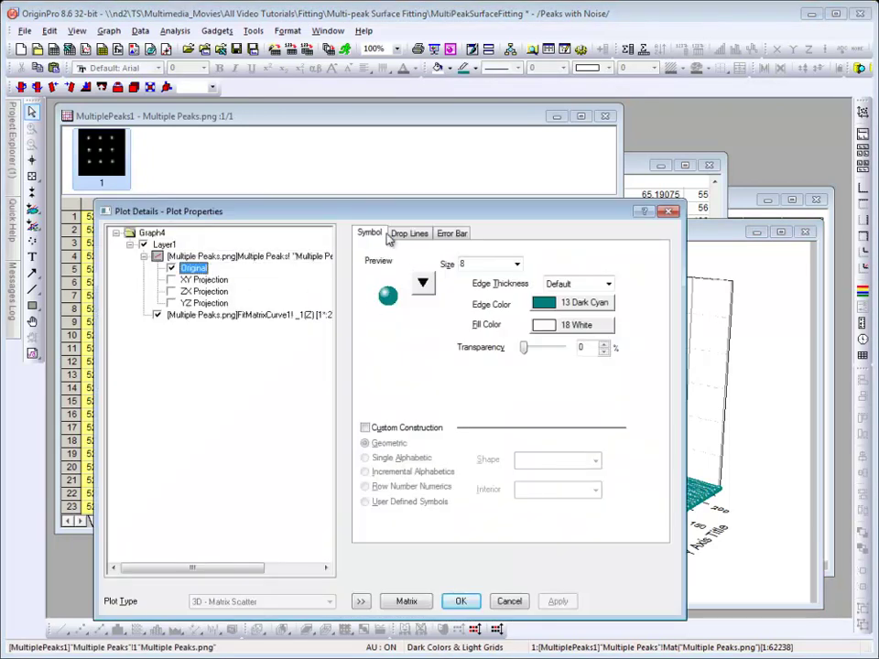
click(404, 234)
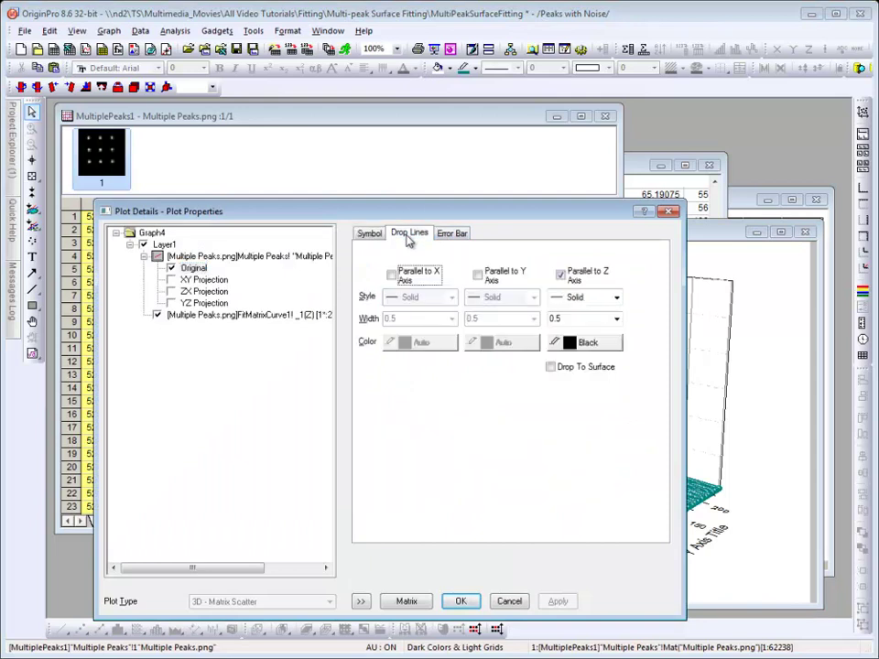
click(560, 275)
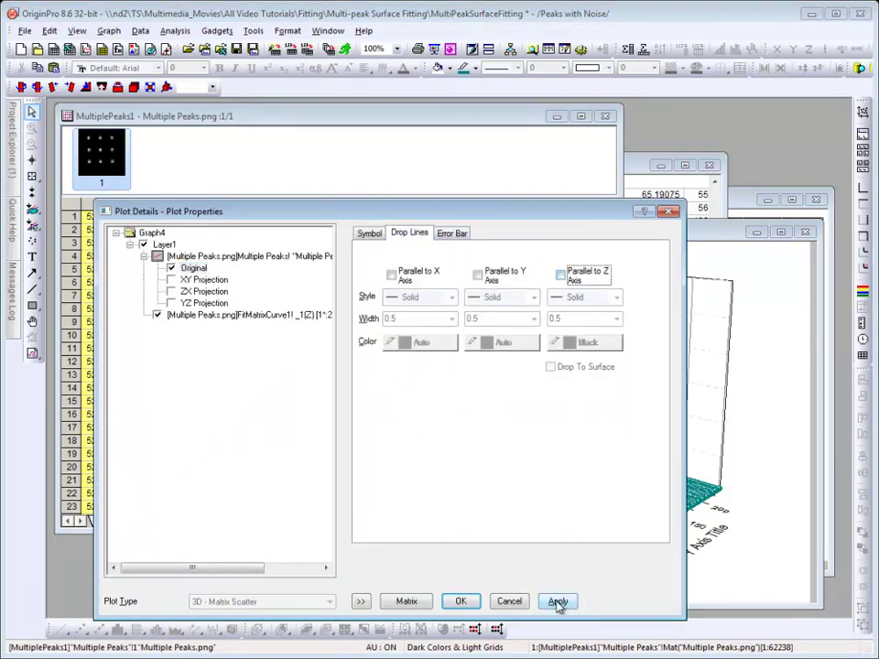
click(461, 602)
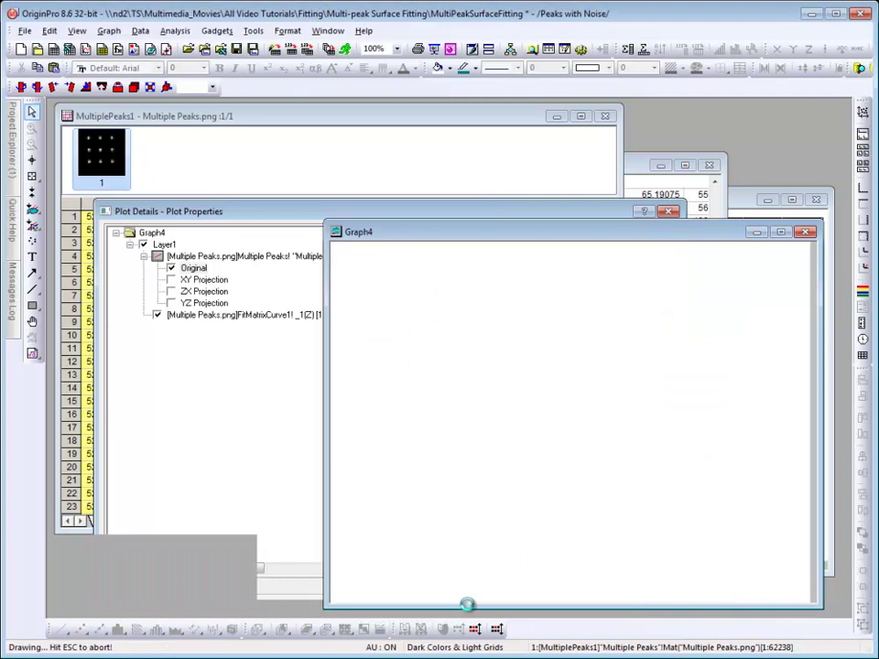